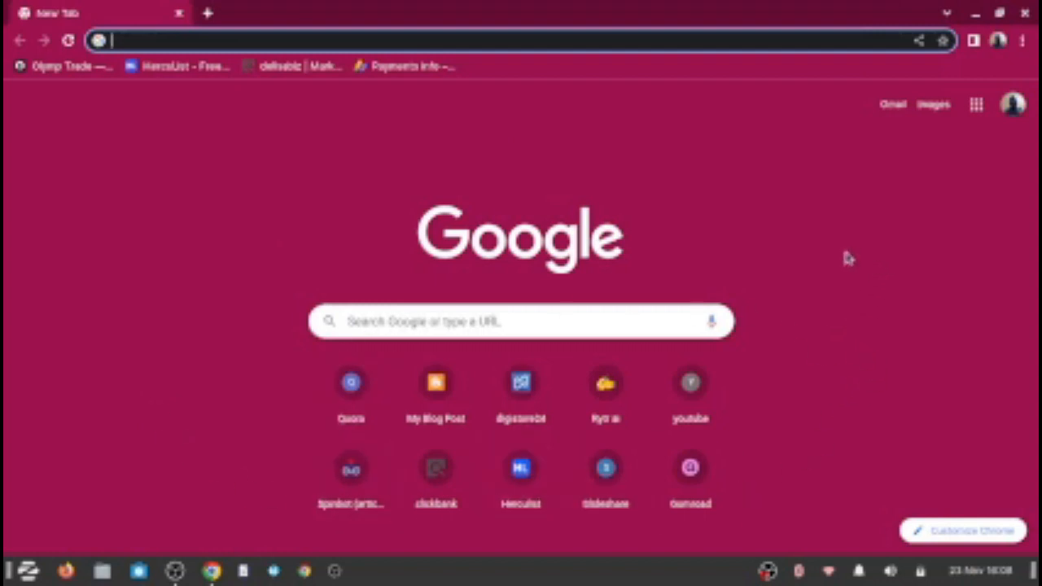
# - Open the blog's post dashboard in Blogger and look through the list of published posts
pyautogui.click(437, 389)
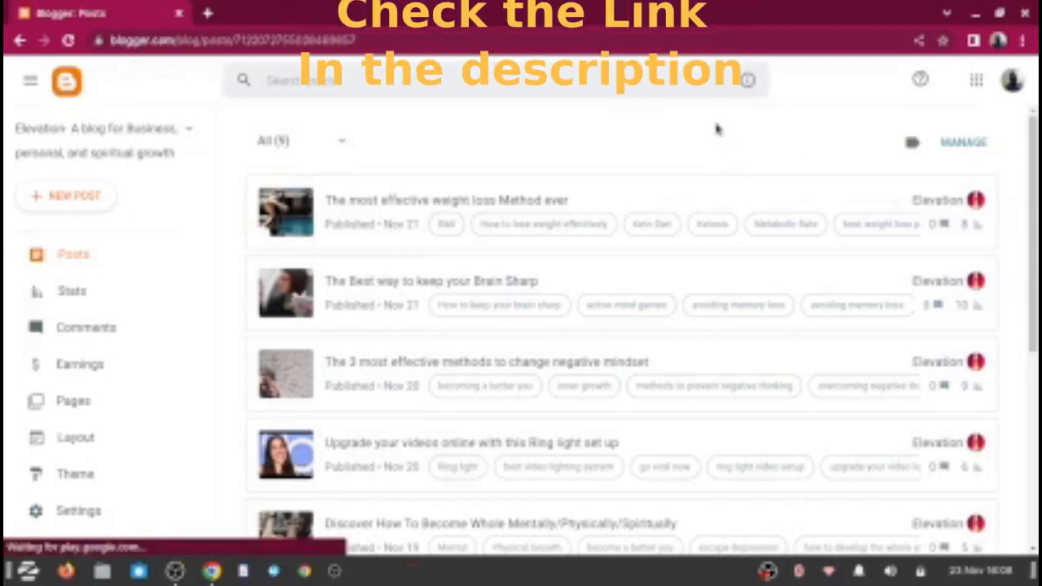
pyautogui.scroll(-5, 623, 325)
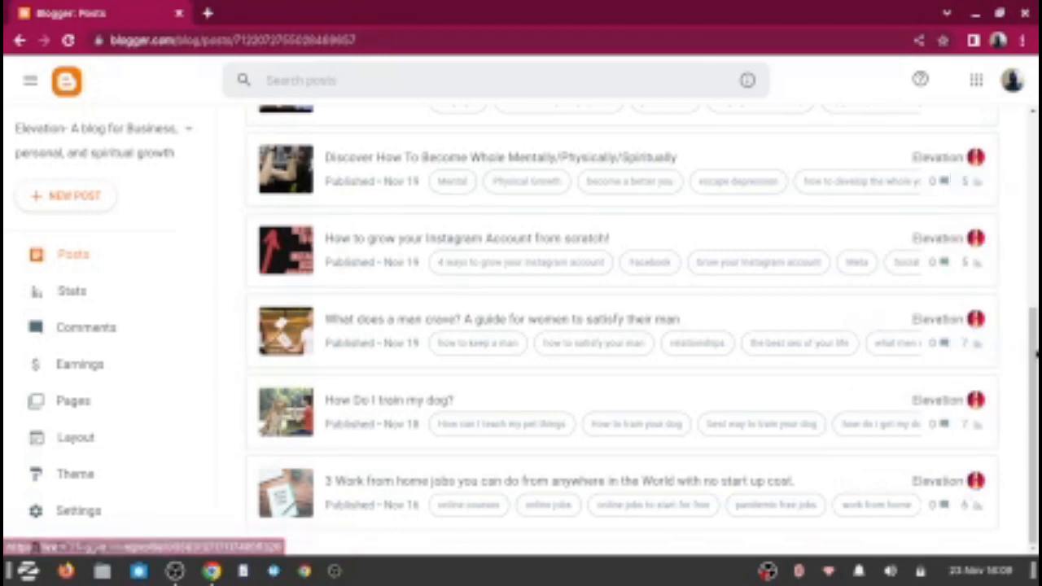
pyautogui.moveTo(1035, 348); pyautogui.dragTo(1036, 336)
pyautogui.scroll(5, 947, 315)
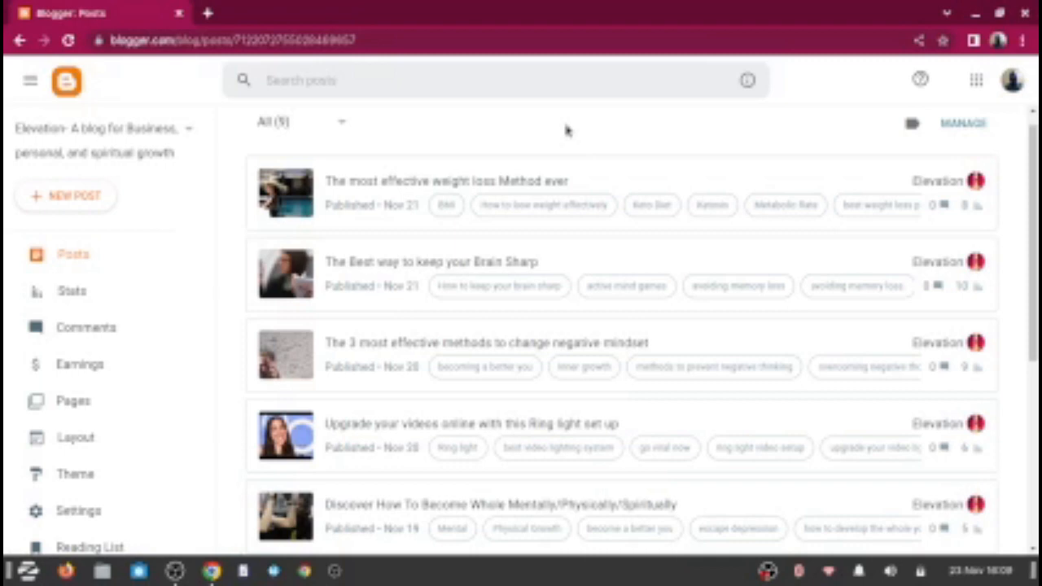
# - Open Blogger in a separate tab from the Google apps list and start a new blog post
pyautogui.click(975, 80)
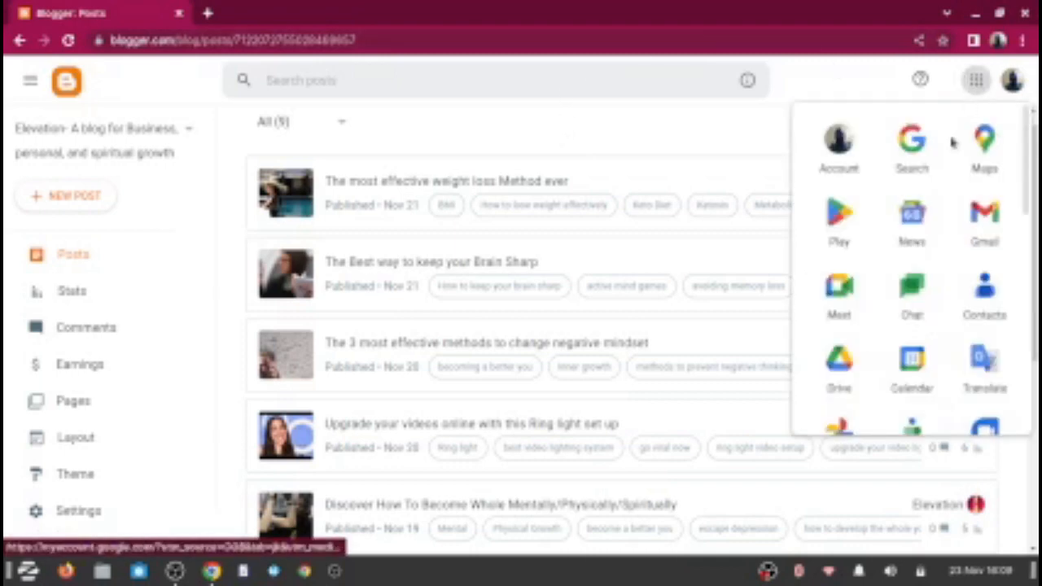
pyautogui.scroll(-3, 938, 171)
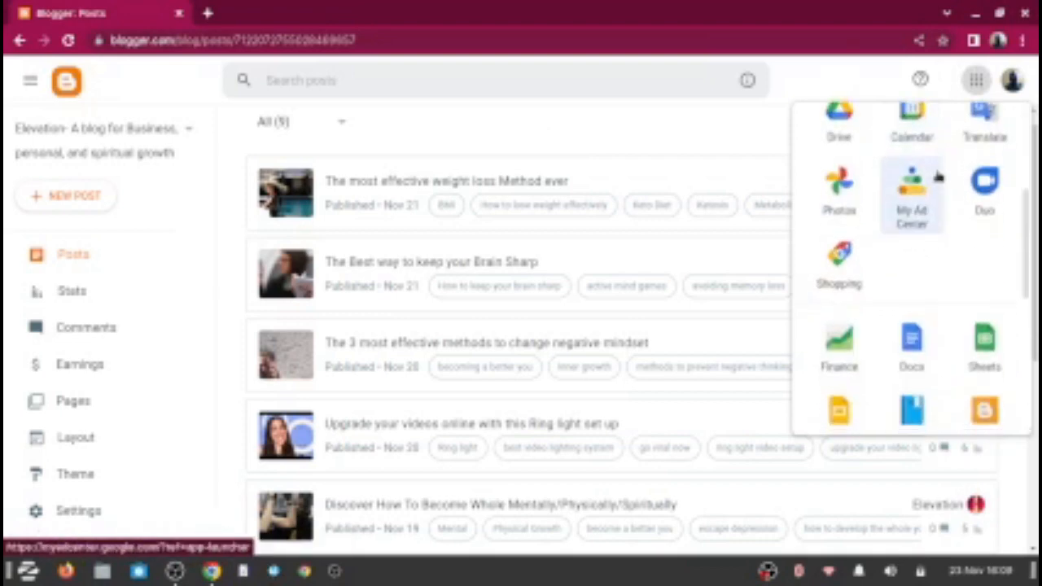
pyautogui.scroll(-2, 936, 179)
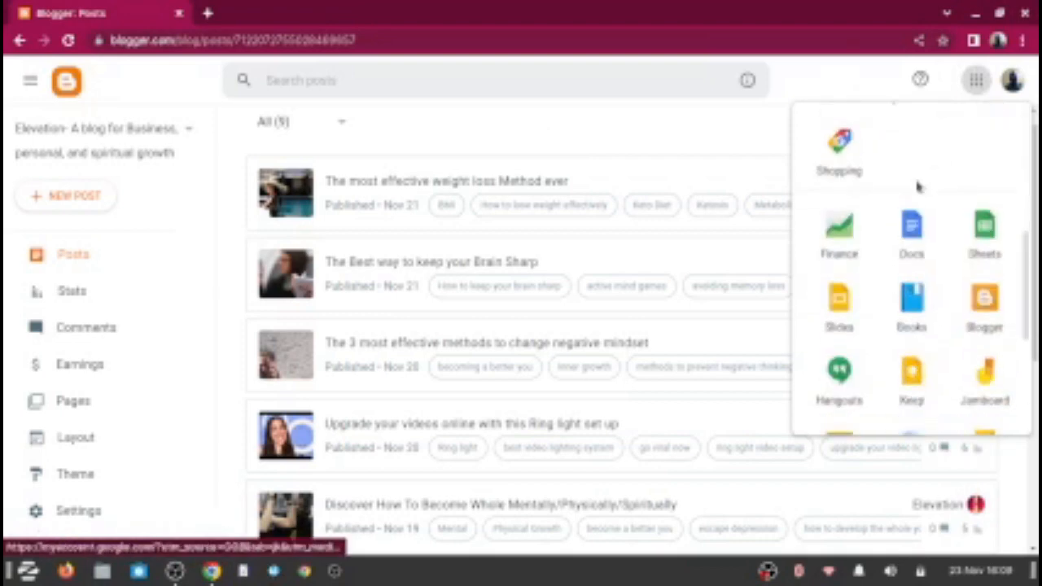
pyautogui.click(984, 303)
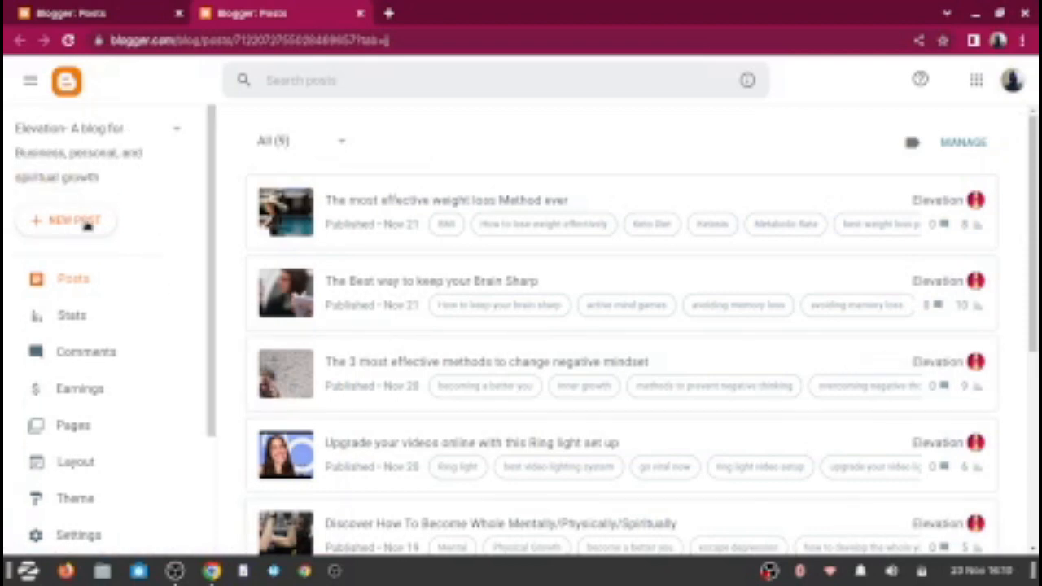
pyautogui.click(86, 222)
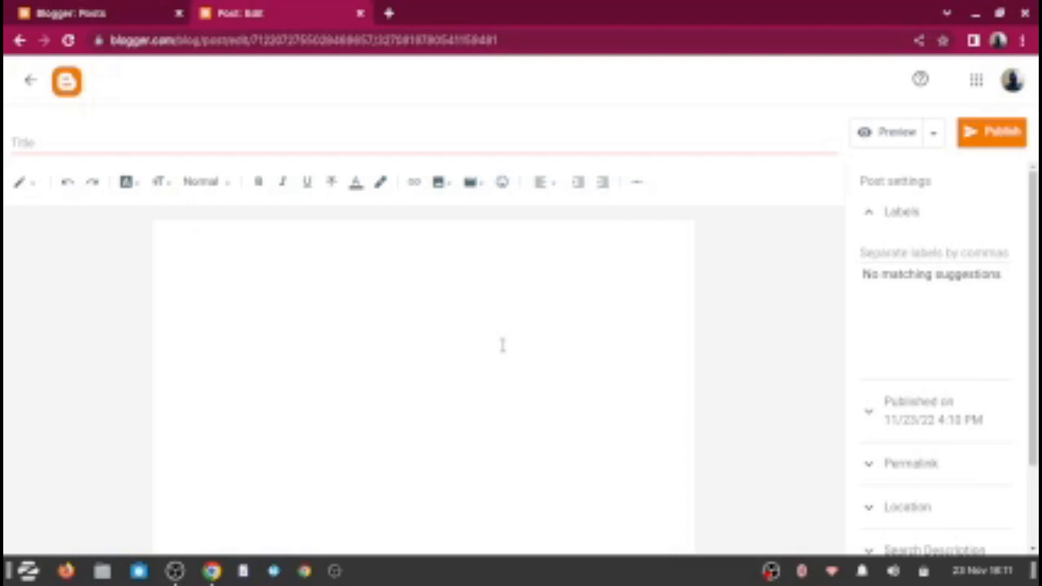
pyautogui.click(556, 188)
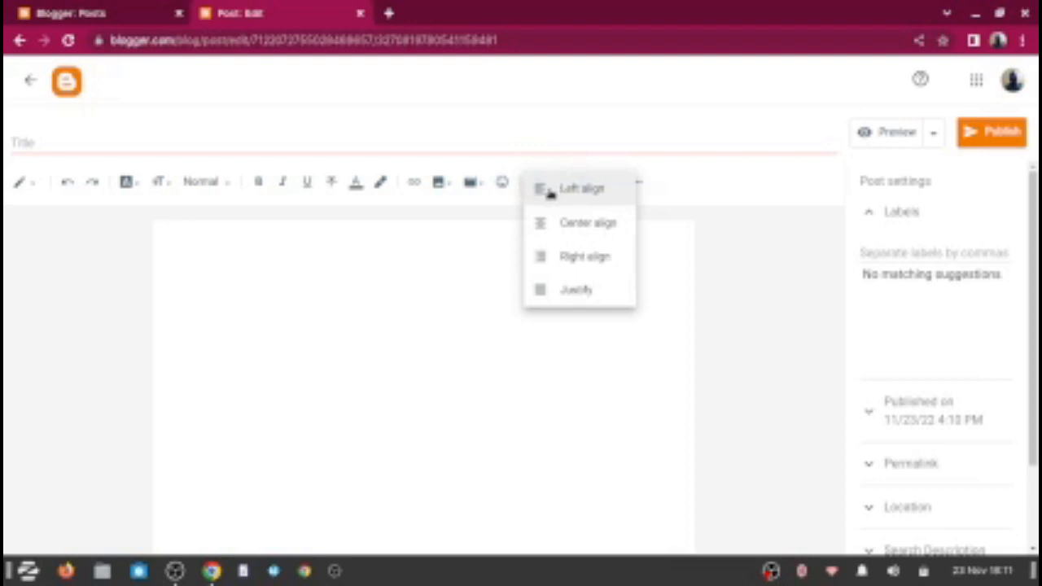
pyautogui.click(478, 295)
pyautogui.click(706, 268)
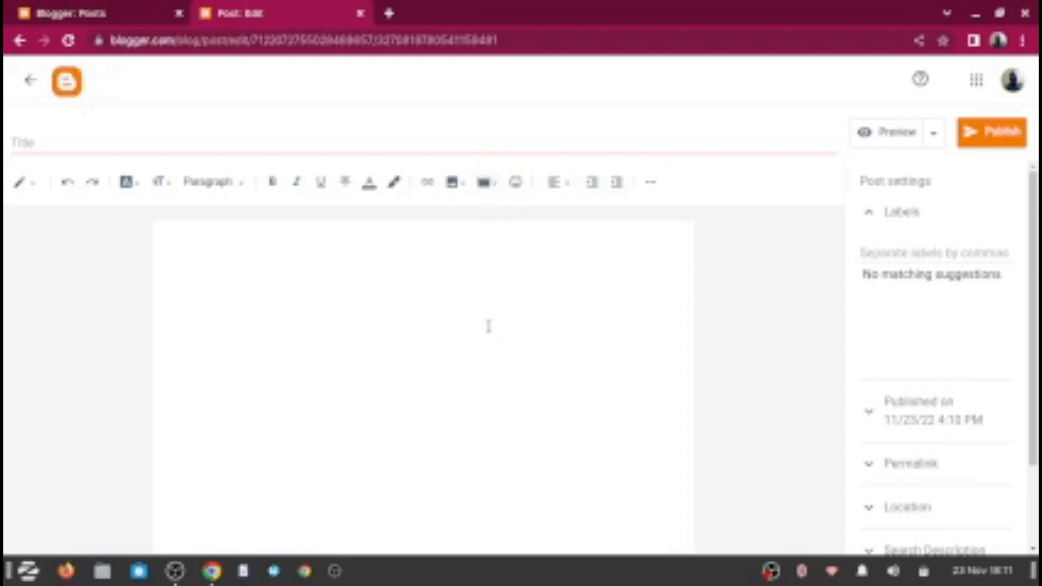
# - Search YouTube for "blogging" as a video source for the post, browse the results and close without adding a video
pyautogui.click(486, 182)
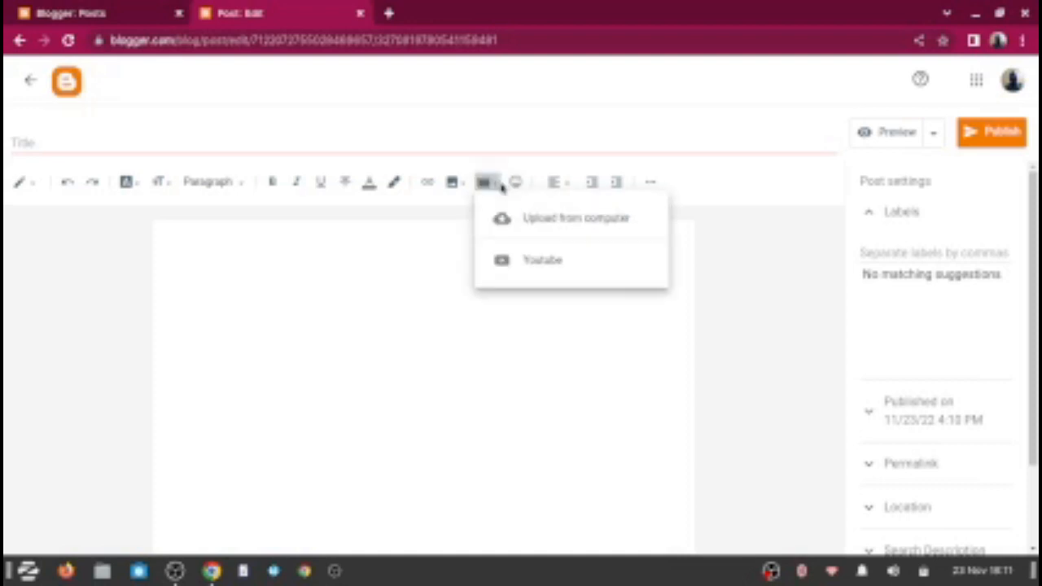
pyautogui.click(551, 267)
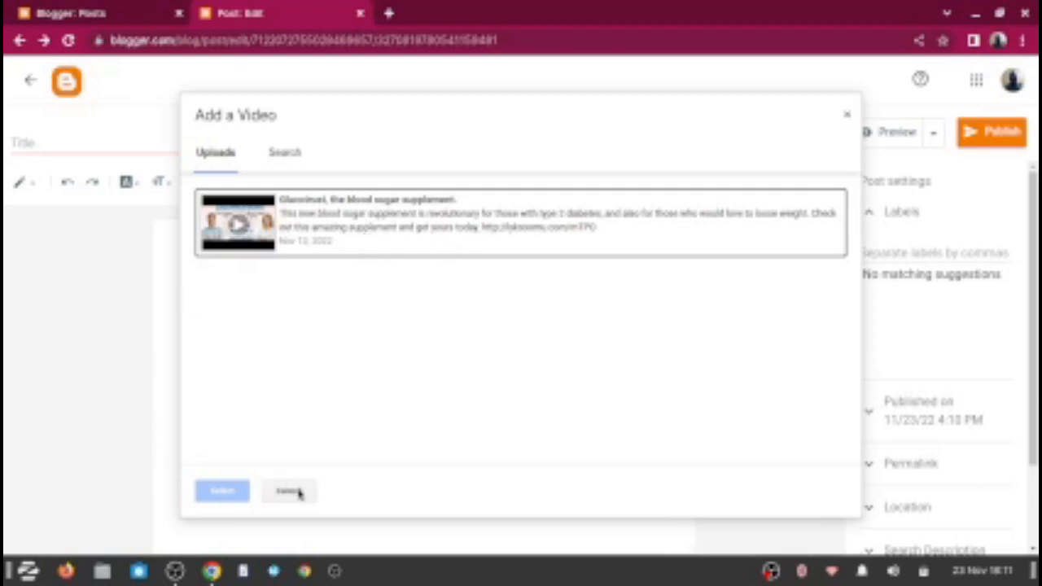
pyautogui.click(287, 158)
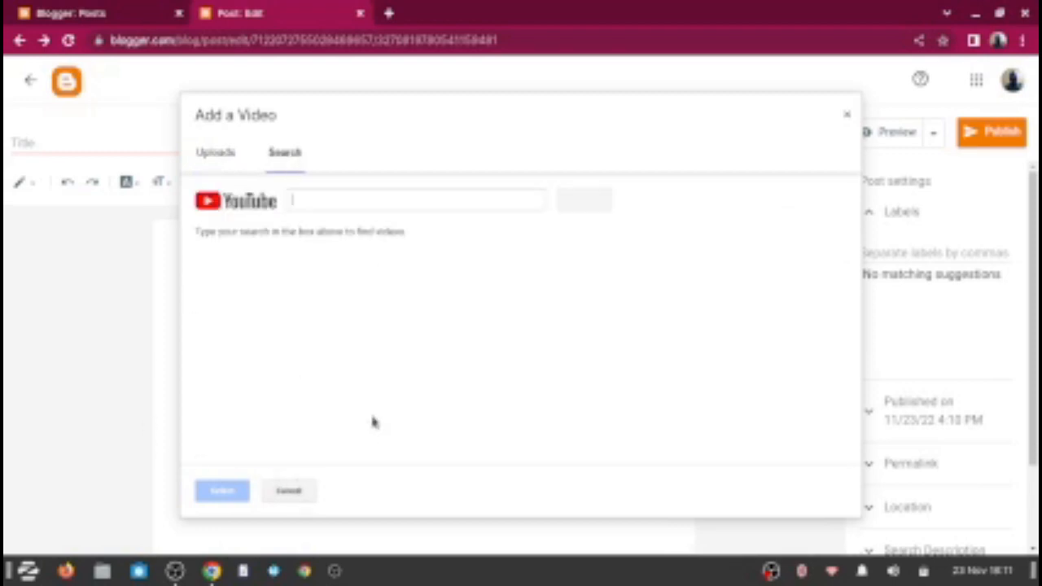
pyautogui.click(310, 202)
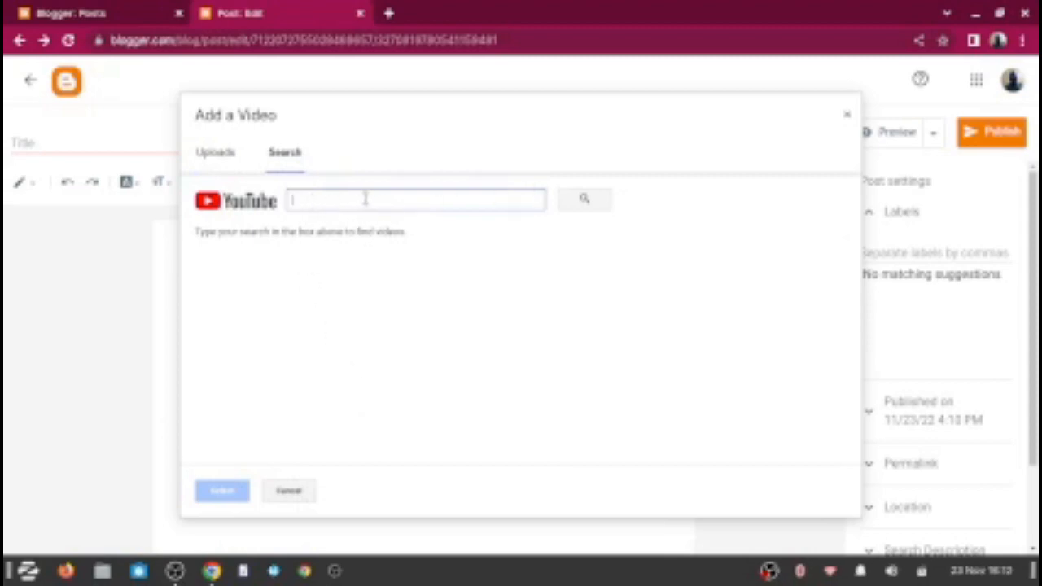
pyautogui.write('blogg')
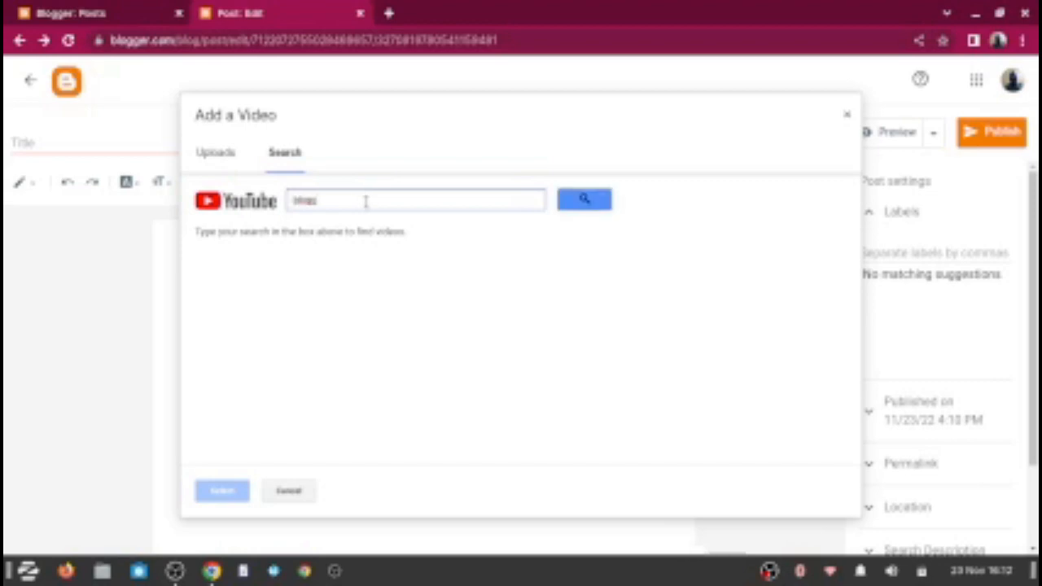
pyautogui.write('ing')
pyautogui.click(584, 199)
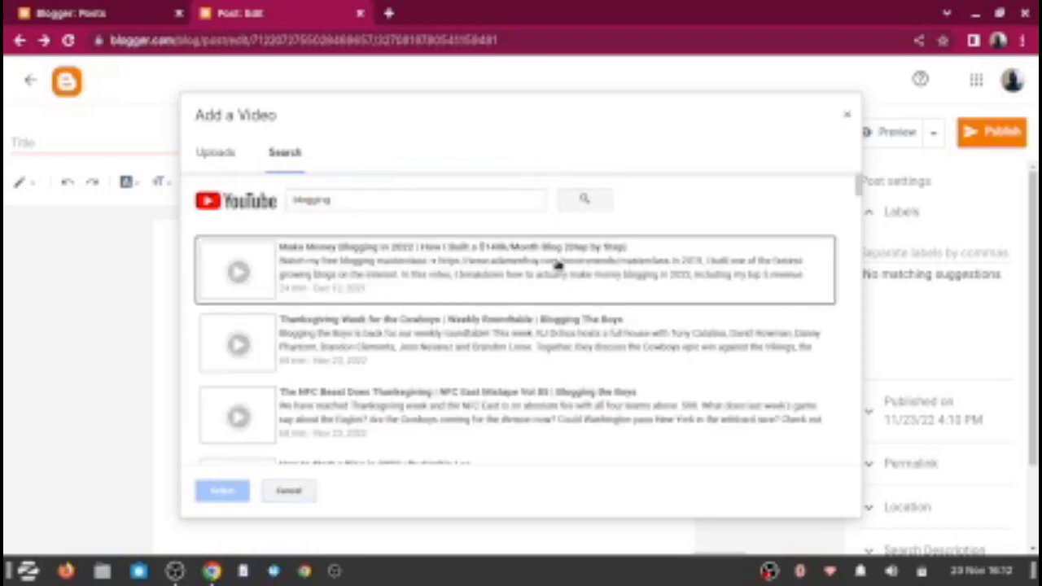
pyautogui.scroll(-3, 447, 287)
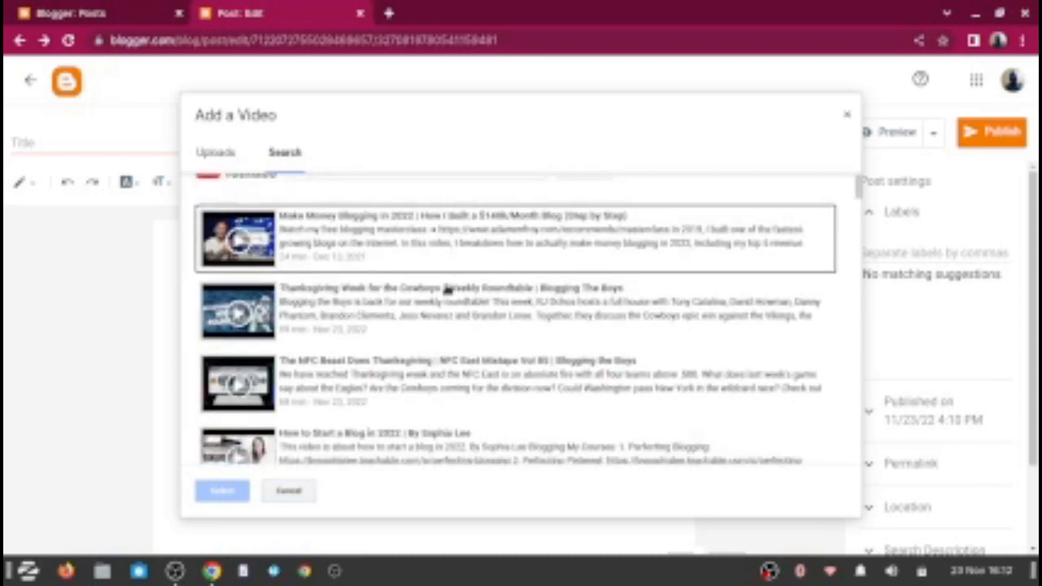
pyautogui.scroll(3, 448, 290)
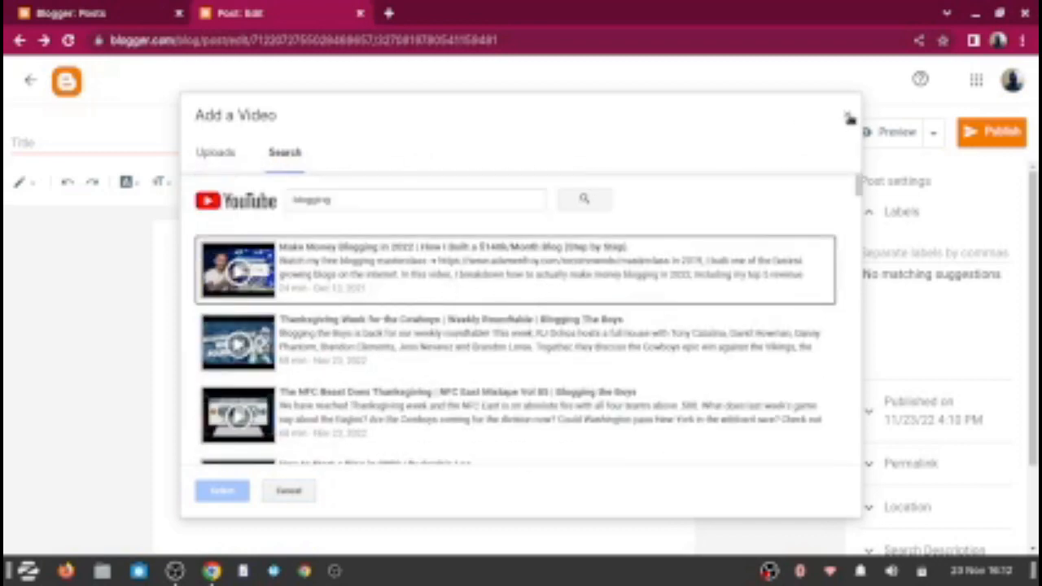
pyautogui.click(847, 116)
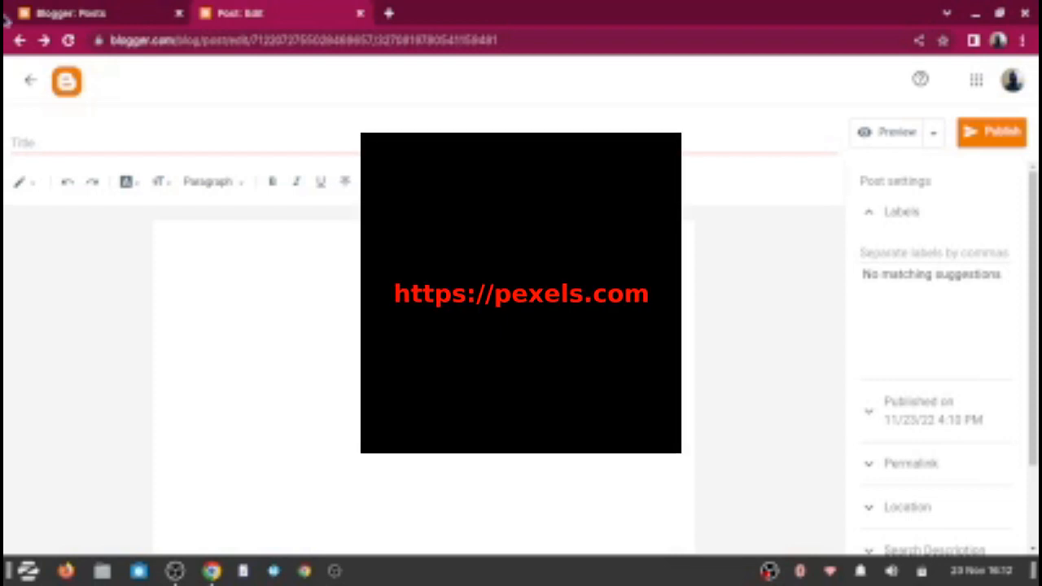
# - Return to the blog's post list and look over the thumbnail images of the published posts
pyautogui.click(93, 18)
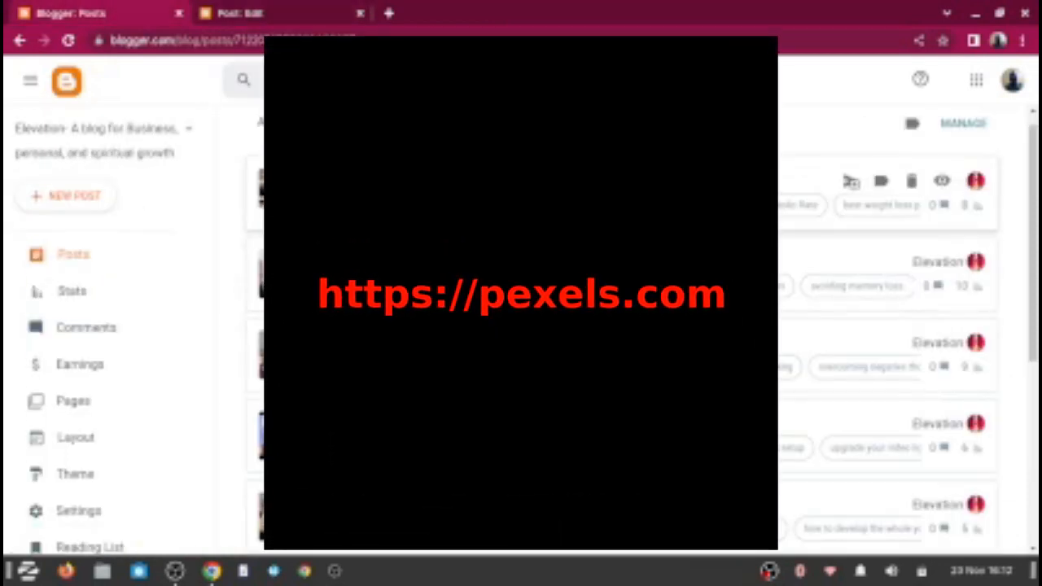
pyautogui.scroll(-4, 903, 211)
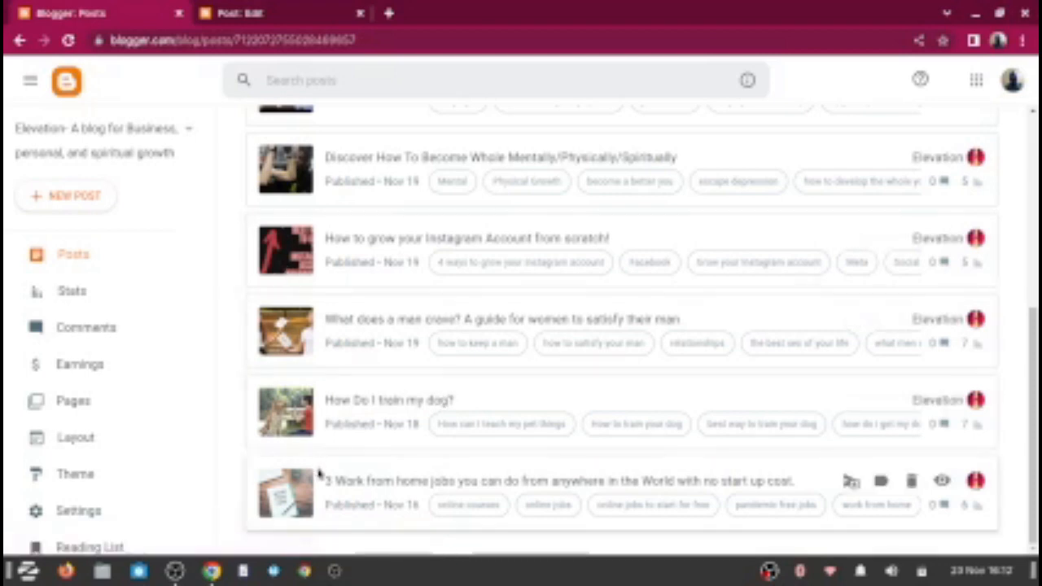
pyautogui.scroll(1, 318, 471)
pyautogui.scroll(3, 318, 471)
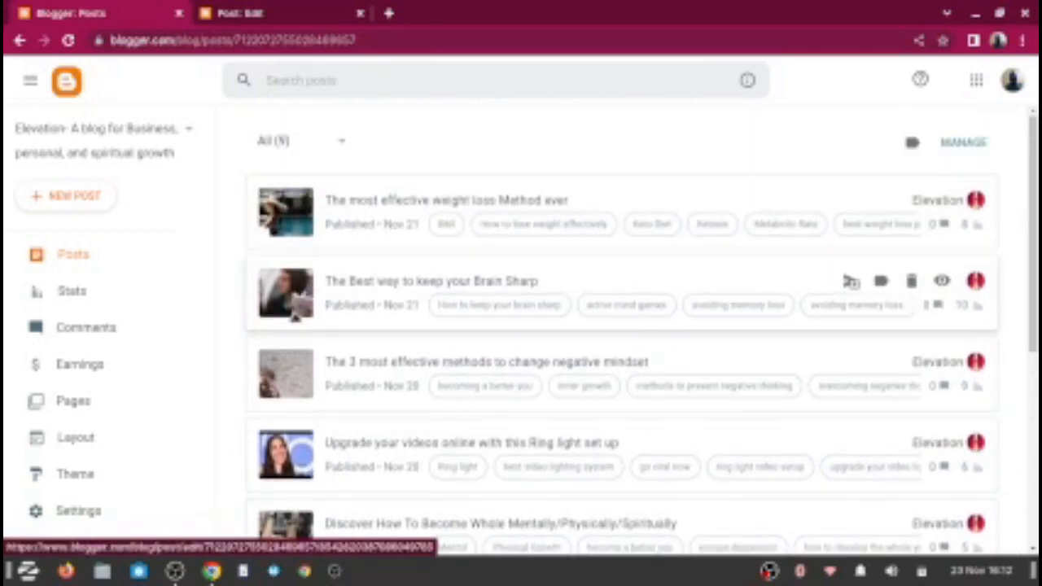
# - Write "click here" in the new post's body, view the link settings for that text and close them without adding a link
pyautogui.click(260, 18)
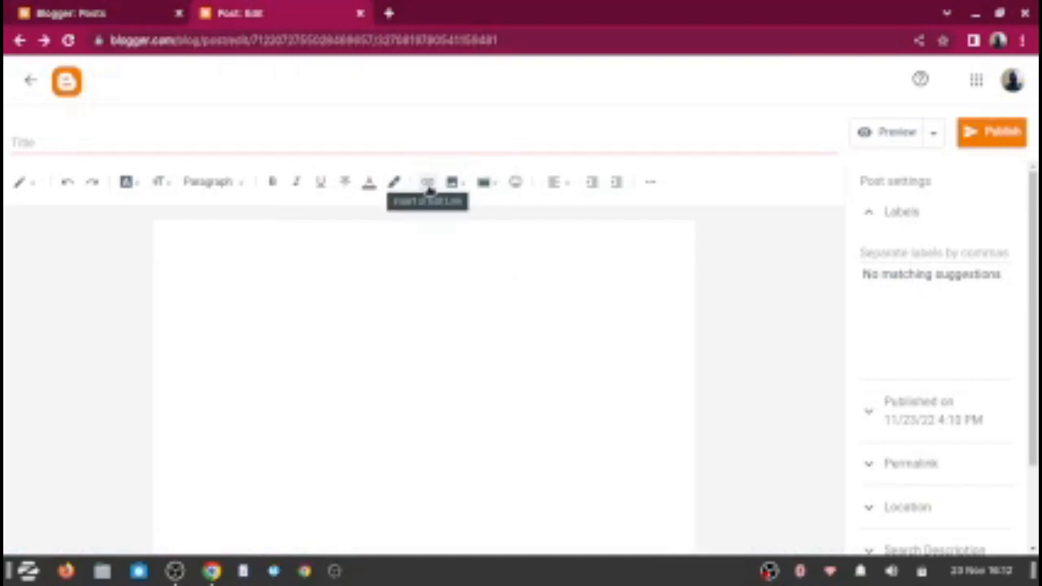
pyautogui.click(399, 282)
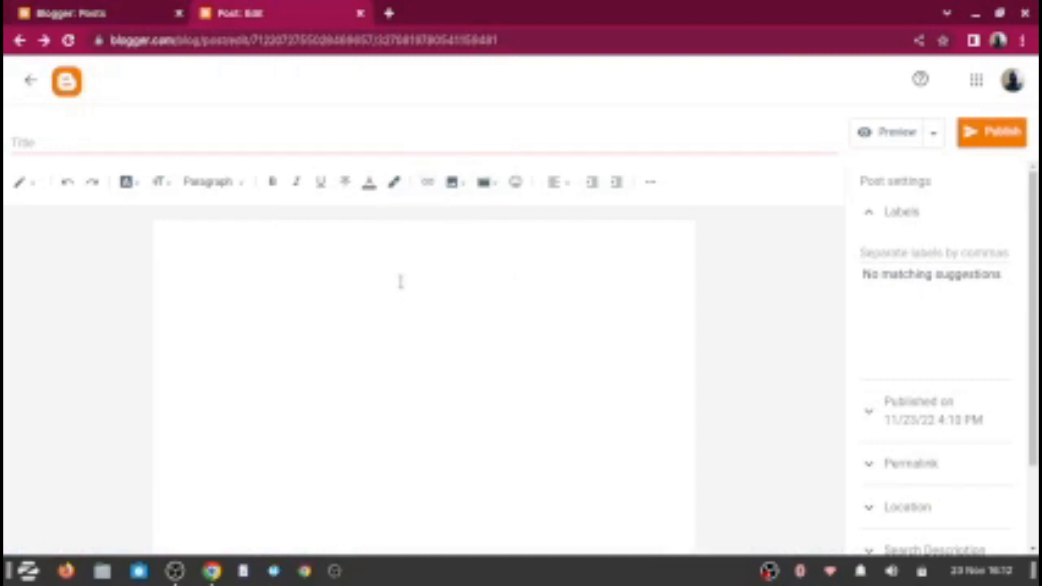
pyautogui.write('click')
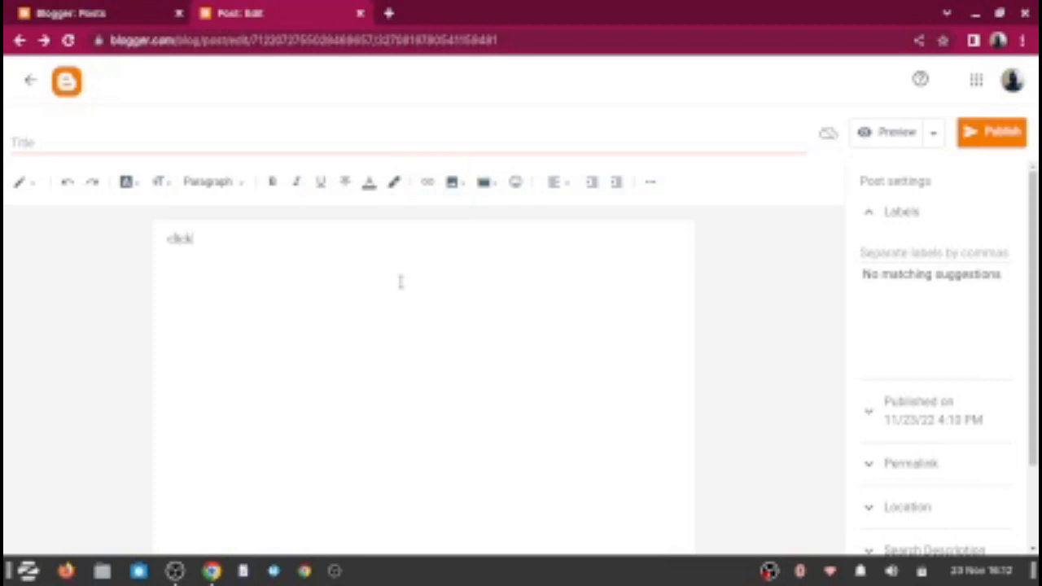
pyautogui.write(' here')
pyautogui.moveTo(219, 239); pyautogui.dragTo(167, 238)
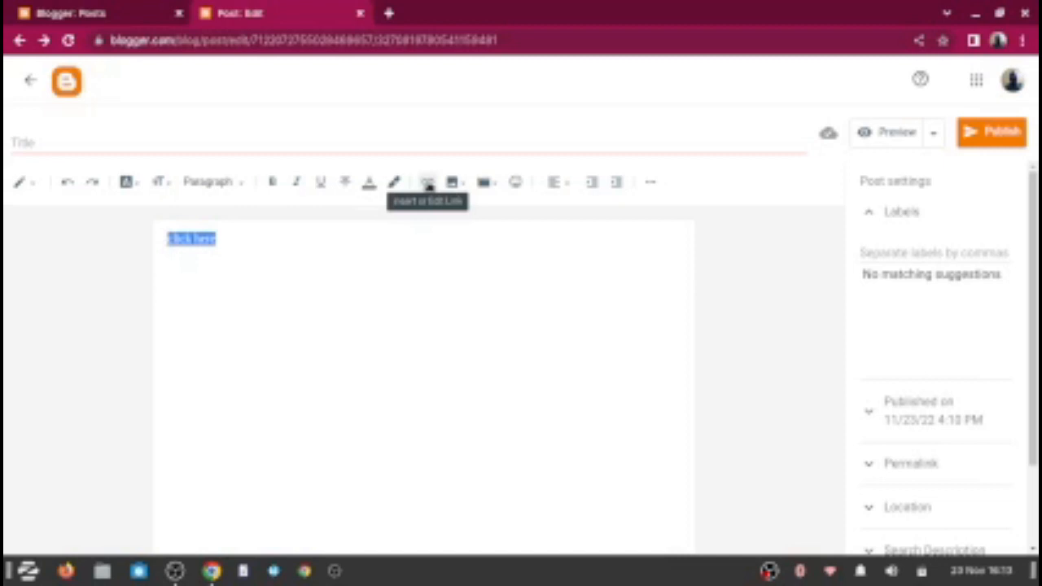
pyautogui.click(429, 186)
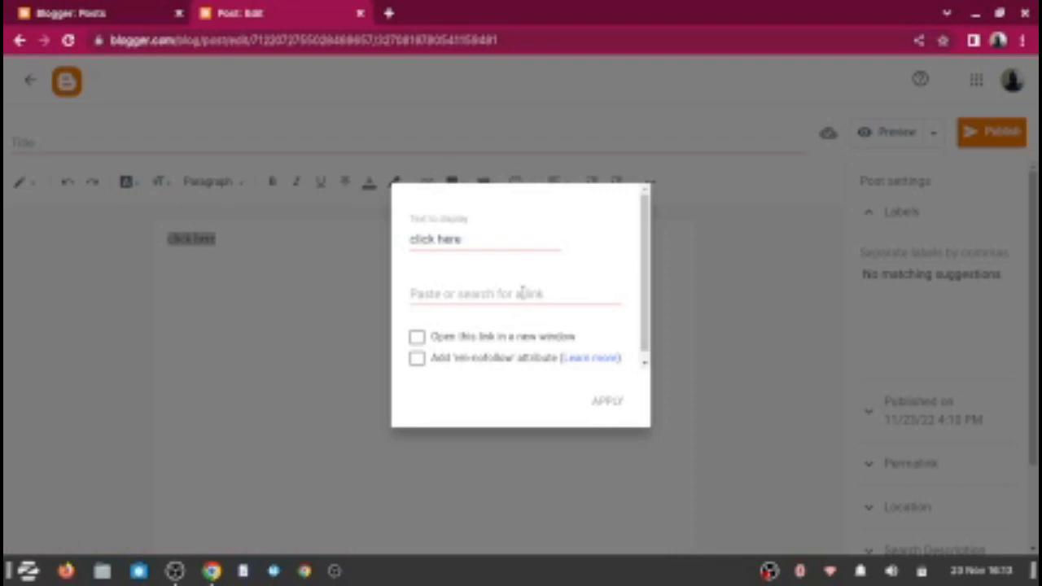
pyautogui.click(270, 306)
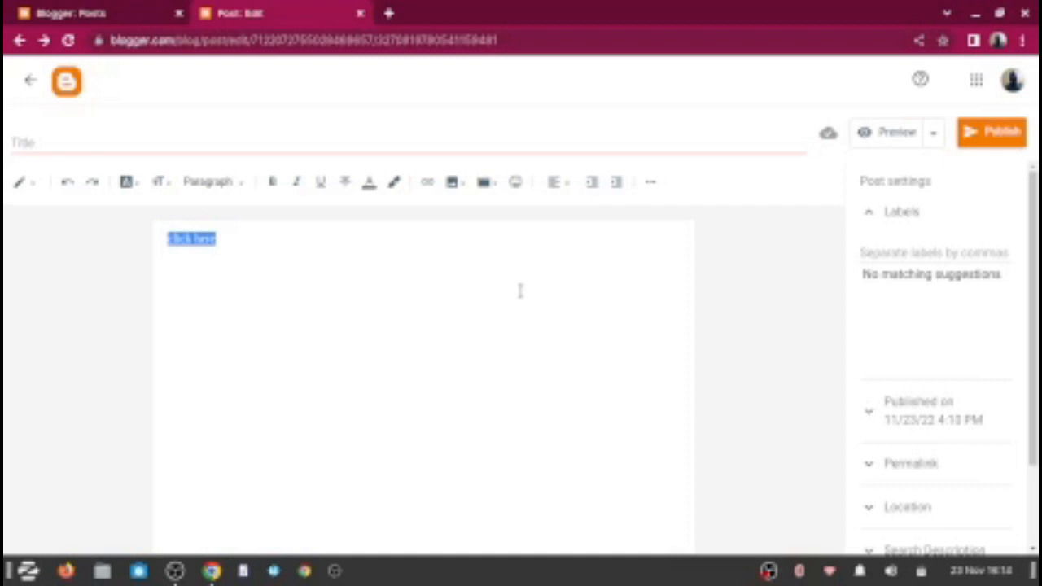
# - Open the published post "Upgrade your videos online with this Ring light set up" and examine its video, text and link
pyautogui.click(122, 13)
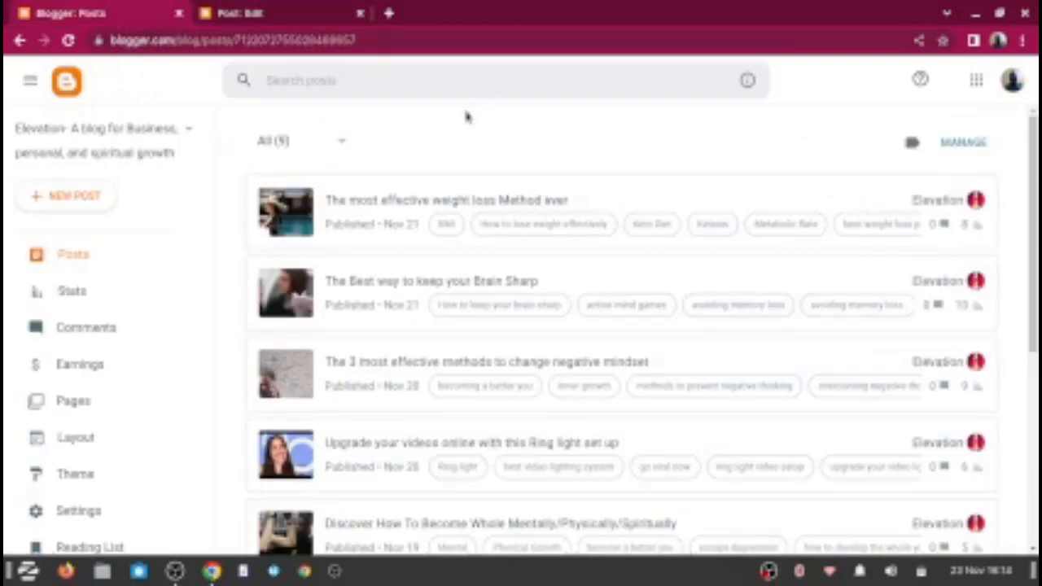
pyautogui.scroll(-2, 236, 277)
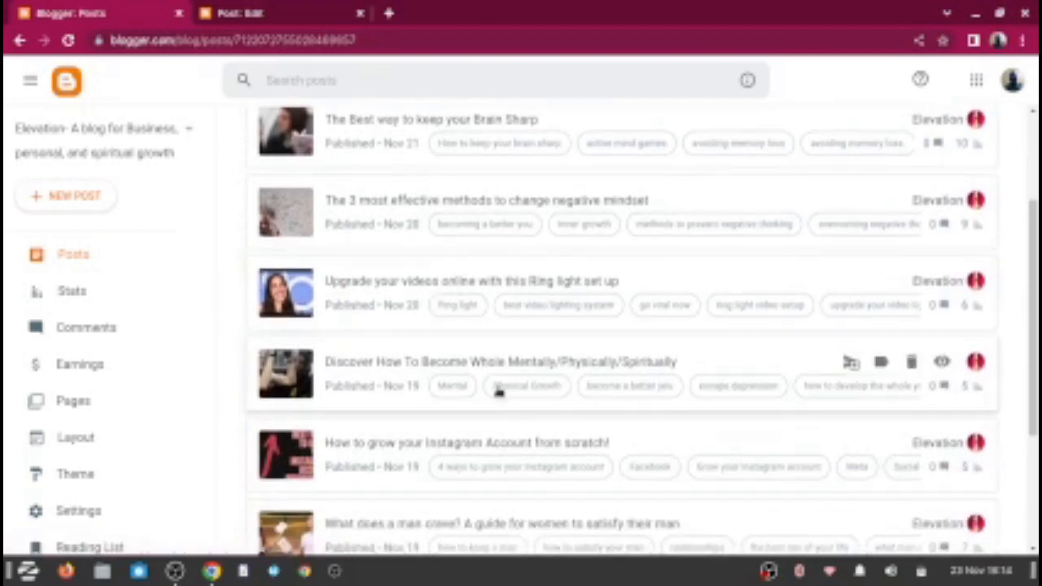
pyautogui.click(369, 453)
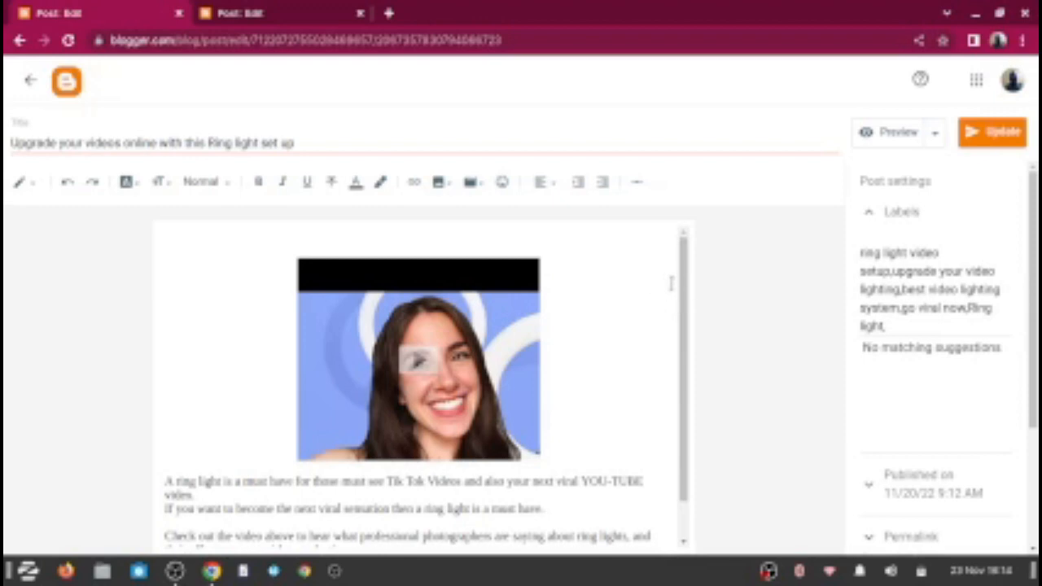
pyautogui.moveTo(683, 268); pyautogui.dragTo(674, 335)
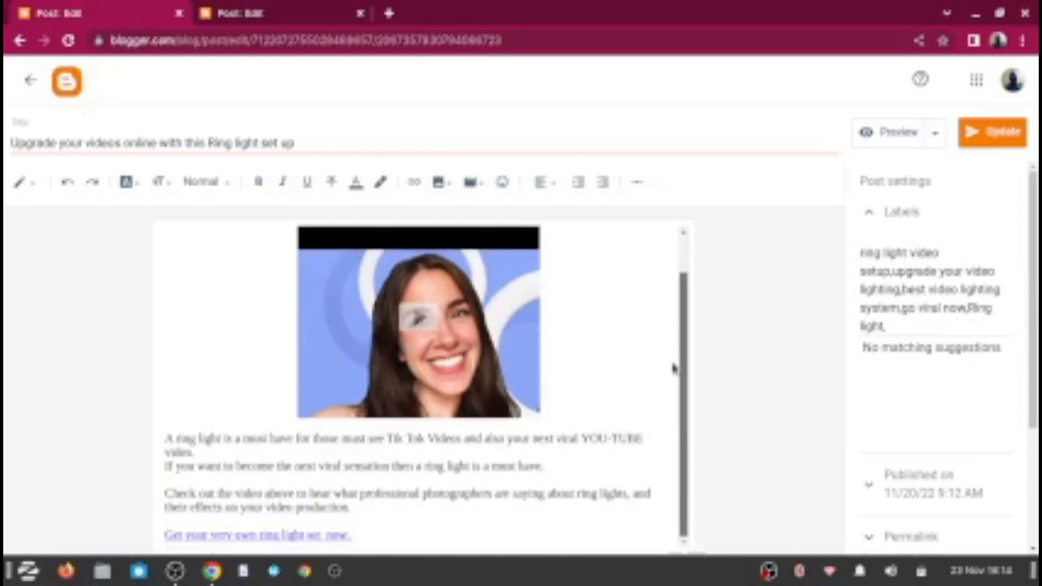